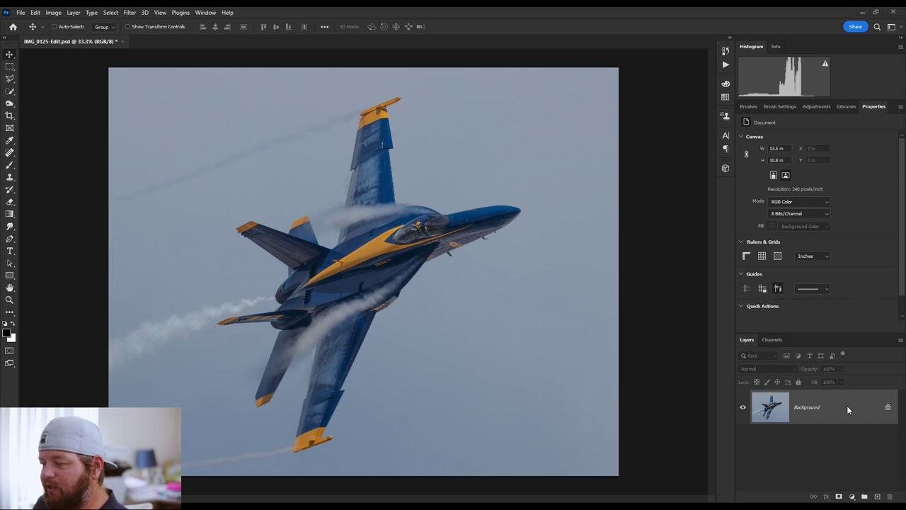
- Duplicate the jet photo into a new Layer 1 above the Background and bring up Layer 1's options
key("ctrl+j")
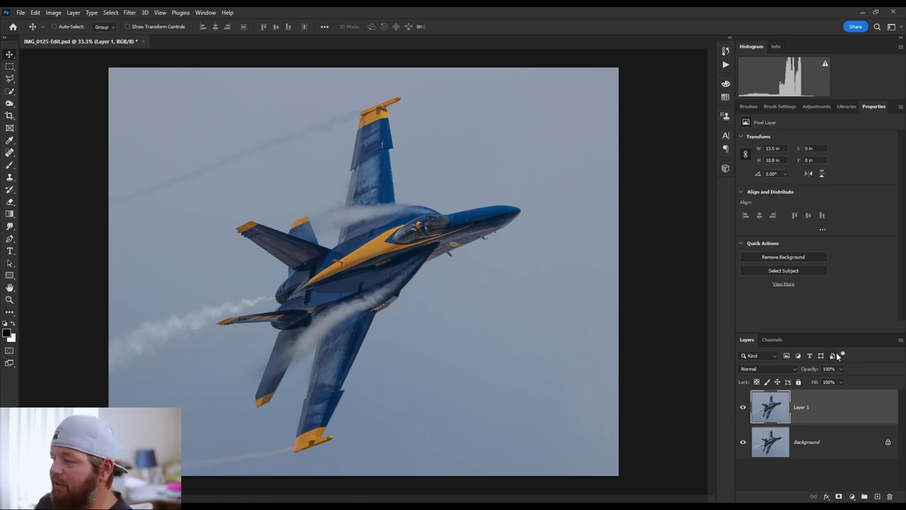
right_click(831, 406)
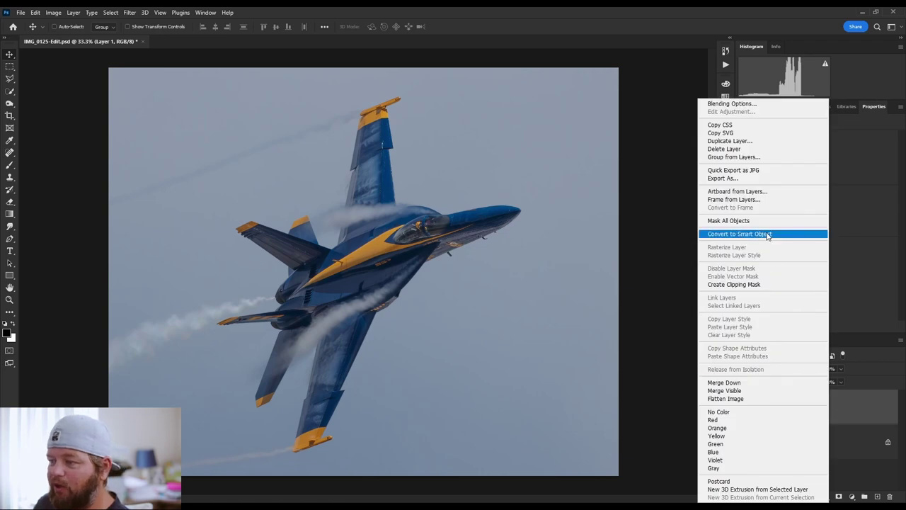
- Convert Layer 1 into an embedded smart object, Layer 1.psb
left_click(767, 235)
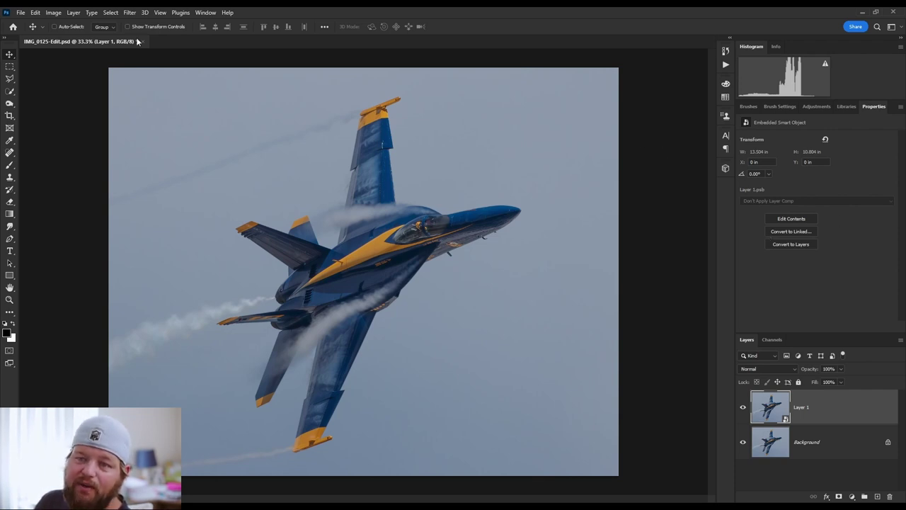
- Apply Filter > Camera Raw Filter to the smart-object layer and switch to its masking tools
left_click(130, 13)
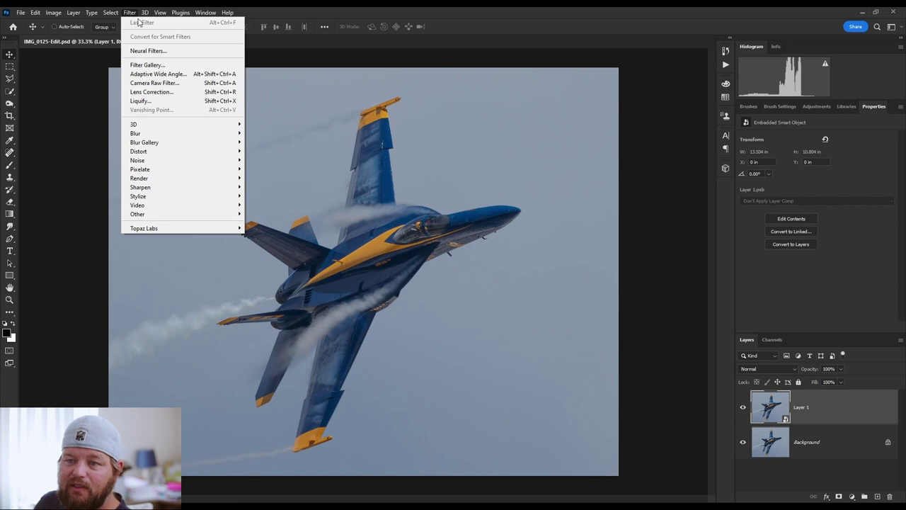
left_click(167, 84)
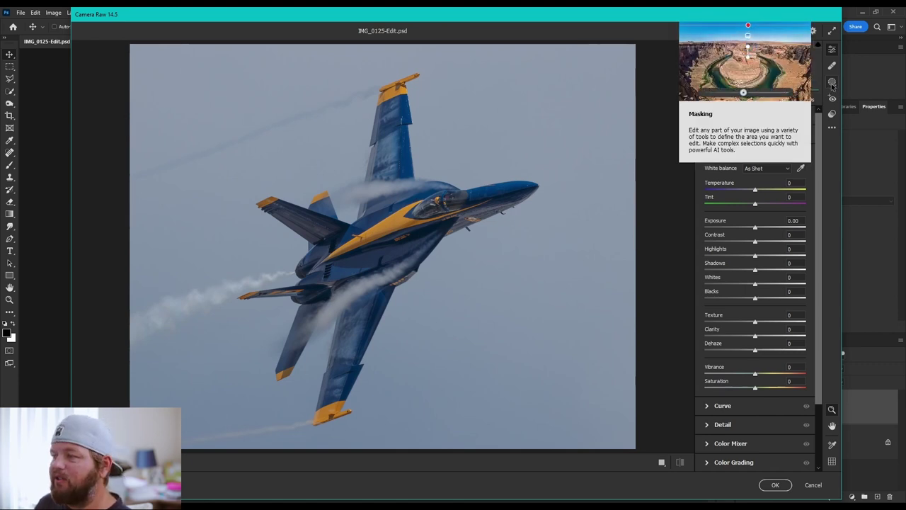
left_click(832, 84)
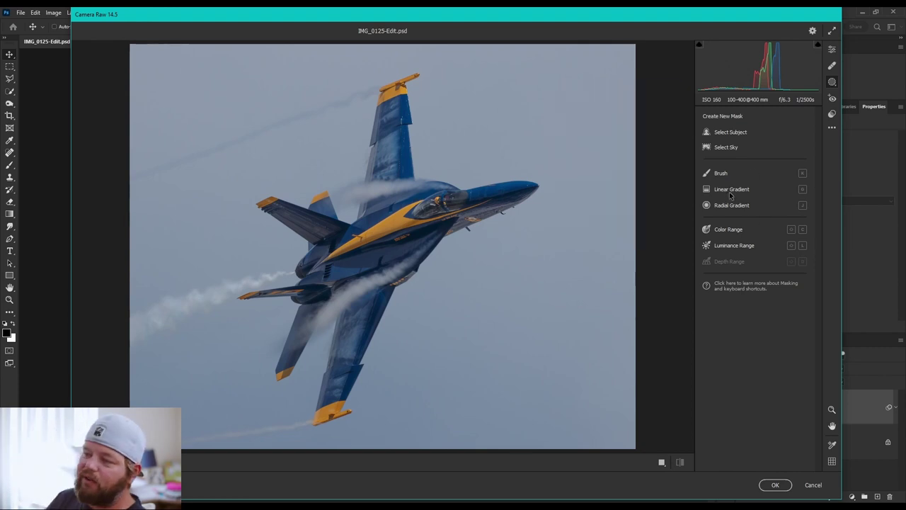
- Create a new Linear Gradient mask in Camera Raw
left_click(730, 190)
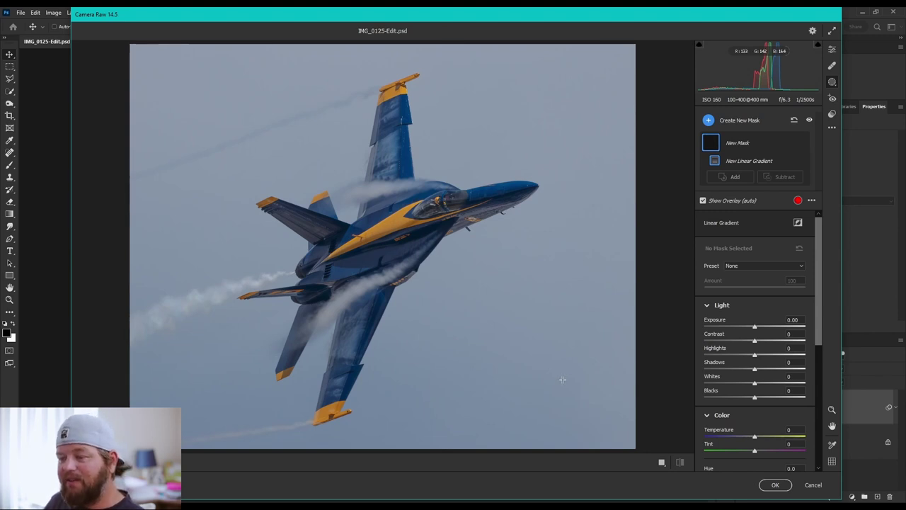
- Draw Linear Gradient 1 diagonally from the bottom-right corner toward the jet, previewing with Exposure
left_click_drag(552, 410, 416, 204)
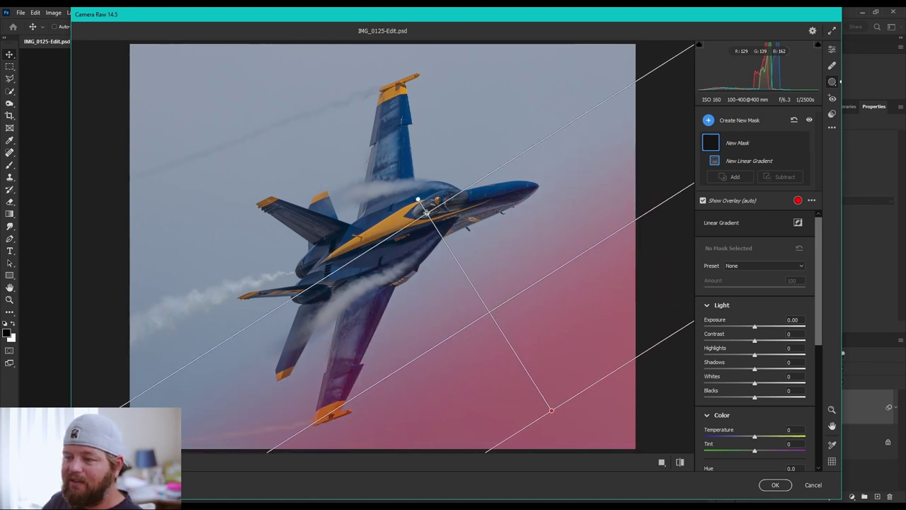
left_click_drag(489, 312, 464, 298)
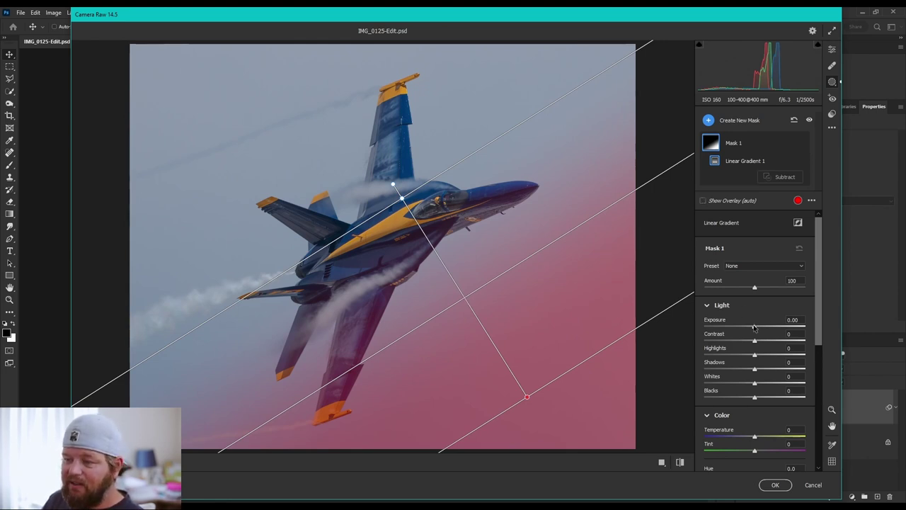
left_click_drag(754, 328, 712, 327)
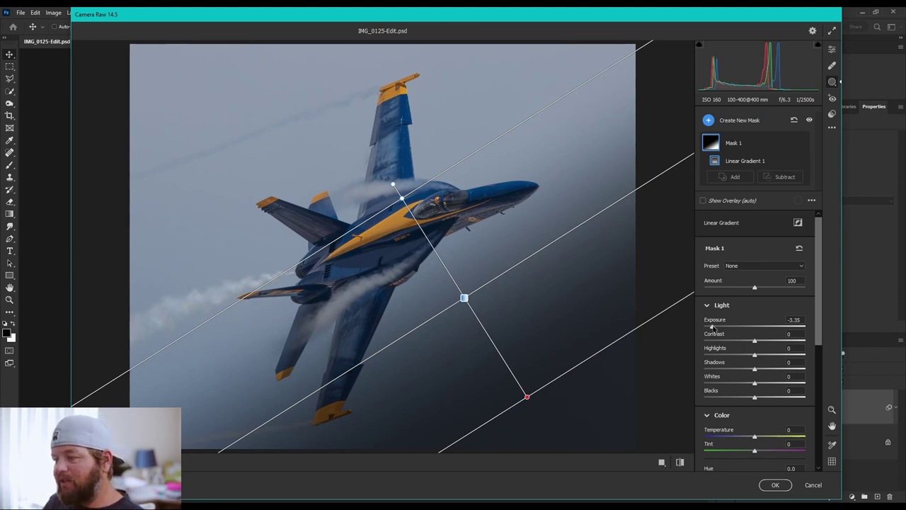
left_click_drag(713, 328, 756, 331)
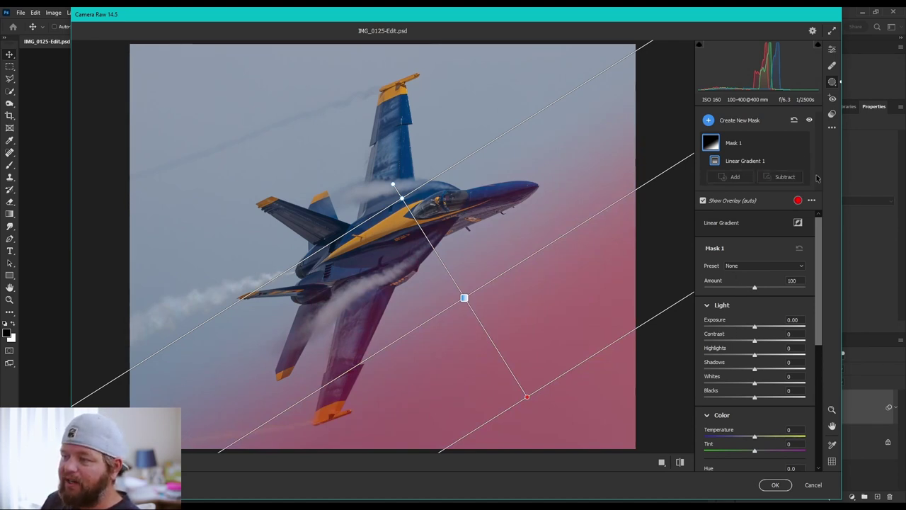
- Intersect Linear Gradient 1 with a Select Subject selection of the jet (Subject 1)
key("alt")
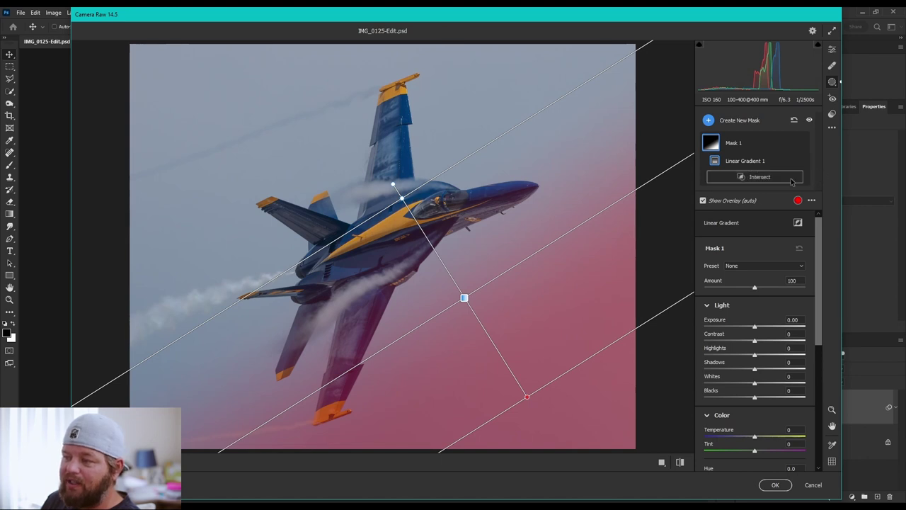
left_click(756, 178)
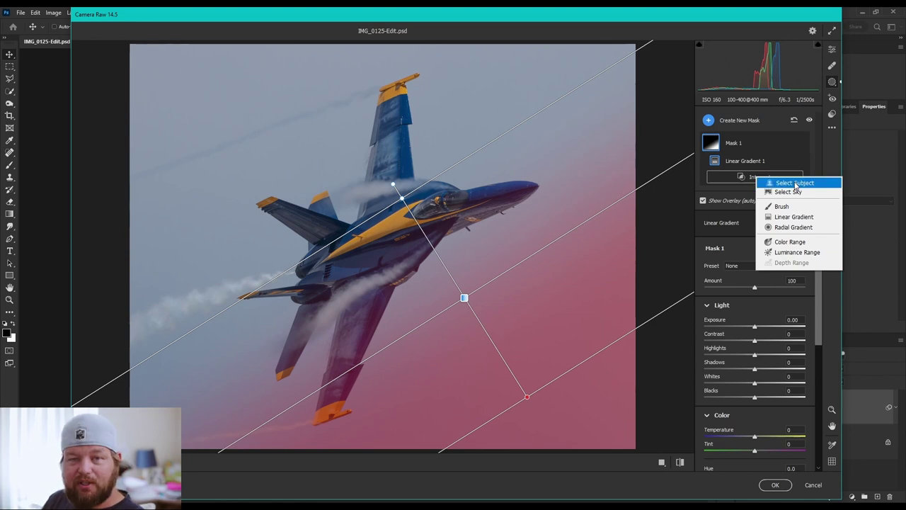
left_click(795, 184)
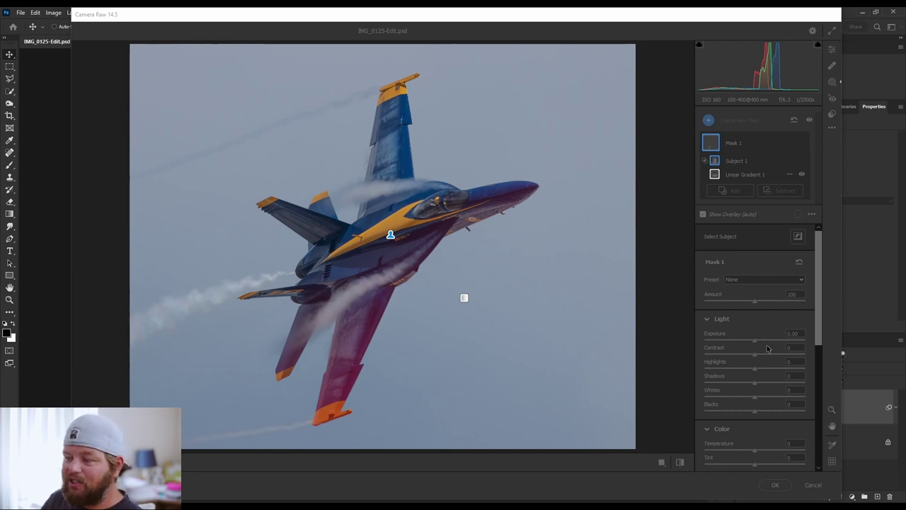
- Reset Exposure to zero and invert Subject 1 so the jet is excluded from the mask
mouse_move(738, 343)
left_mouse_down()
mouse_move(759, 340)
mouse_move(738, 337)
left_mouse_up()
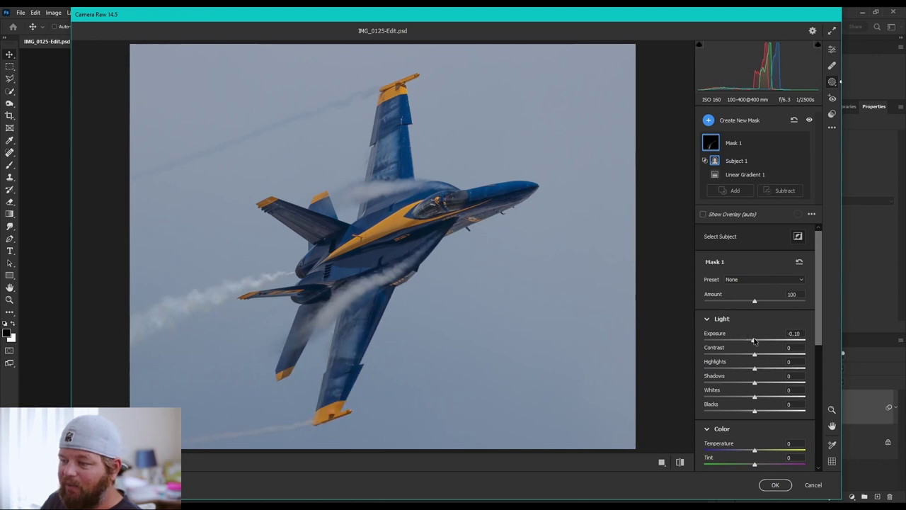
left_click(756, 342)
double_click(756, 341)
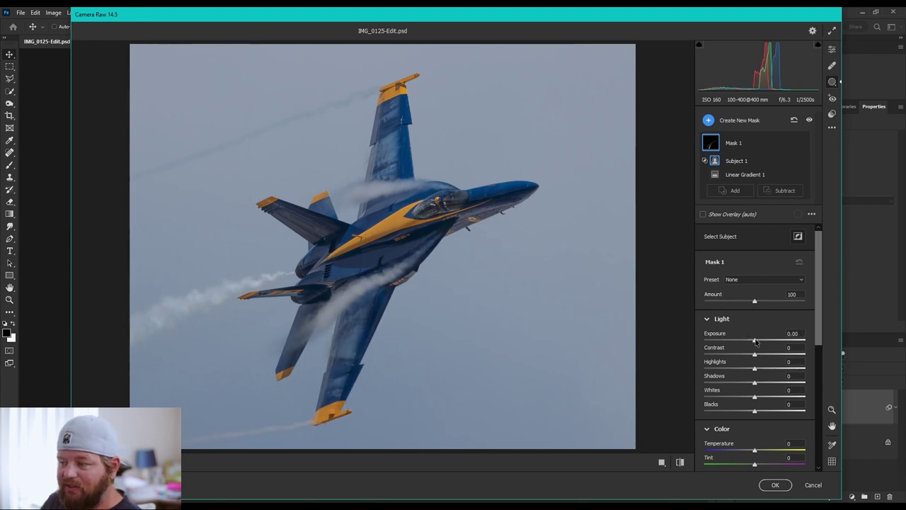
left_click(799, 237)
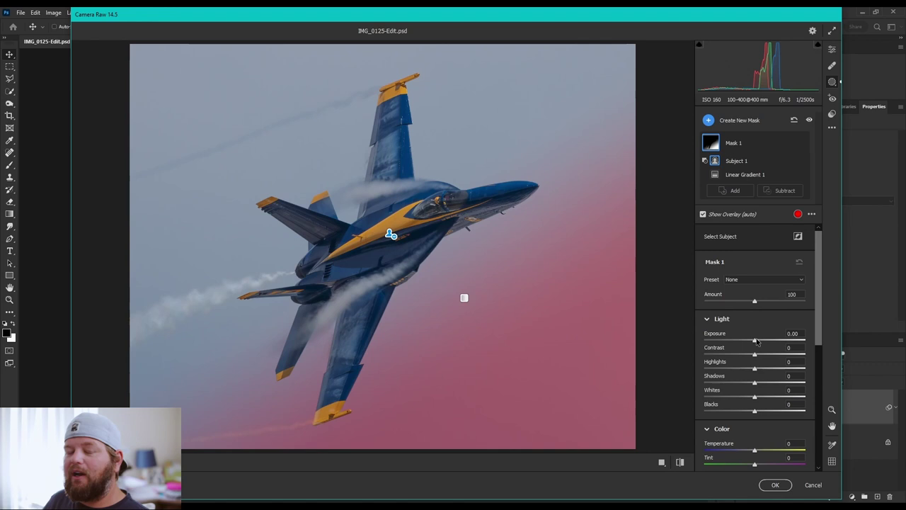
- Darken the masked background with Exposure -1.90 and Highlights -36
left_click_drag(756, 341, 725, 342)
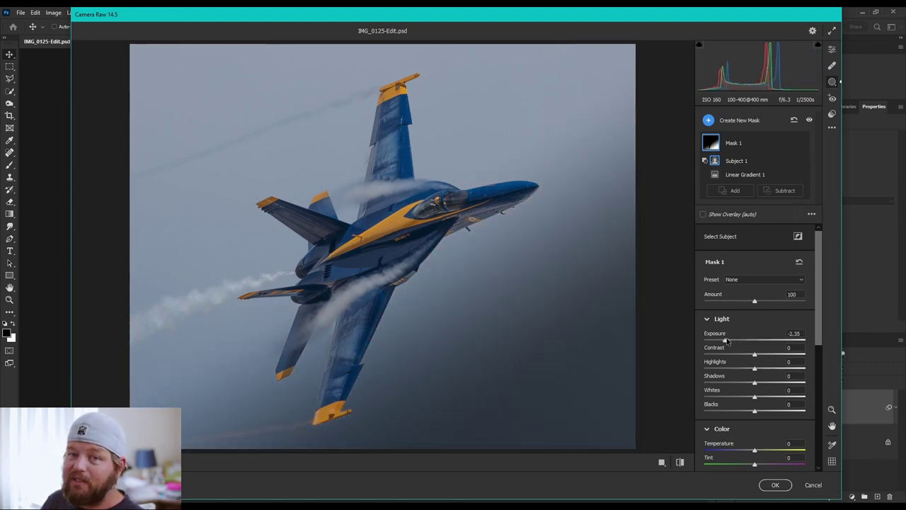
mouse_move(725, 342)
left_mouse_down()
mouse_move(754, 343)
mouse_move(732, 342)
left_mouse_up()
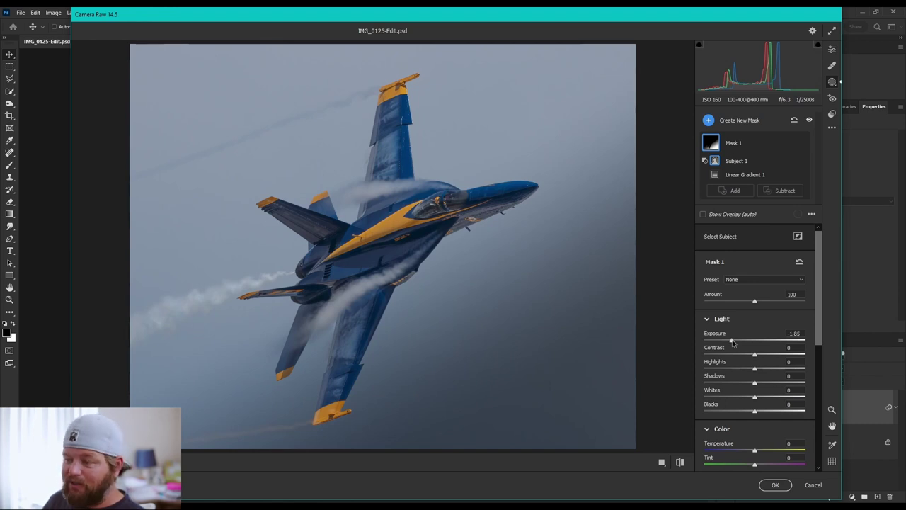
mouse_move(732, 343)
left_mouse_down()
mouse_move(744, 344)
mouse_move(731, 346)
left_mouse_up()
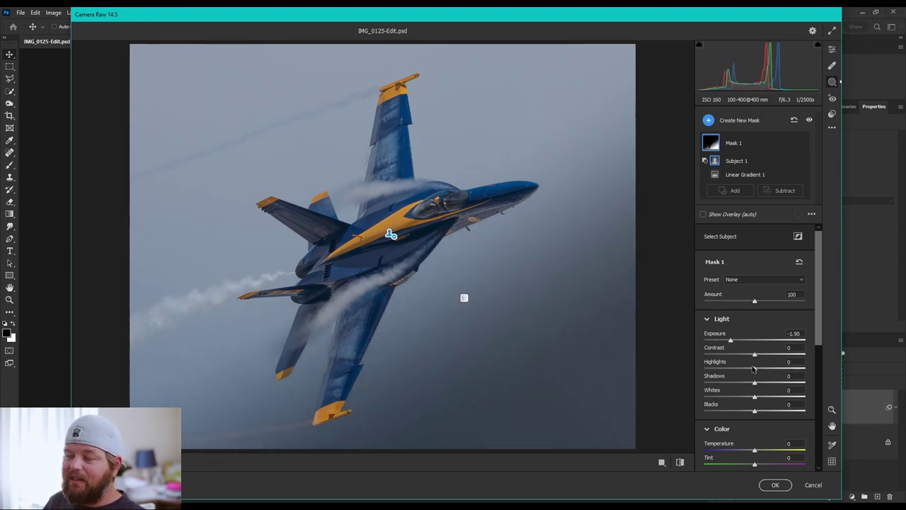
left_click_drag(754, 368, 744, 413)
- Soften the background with Dehaze +20, Texture -63 and Clarity -51
left_click_drag(821, 334, 808, 414)
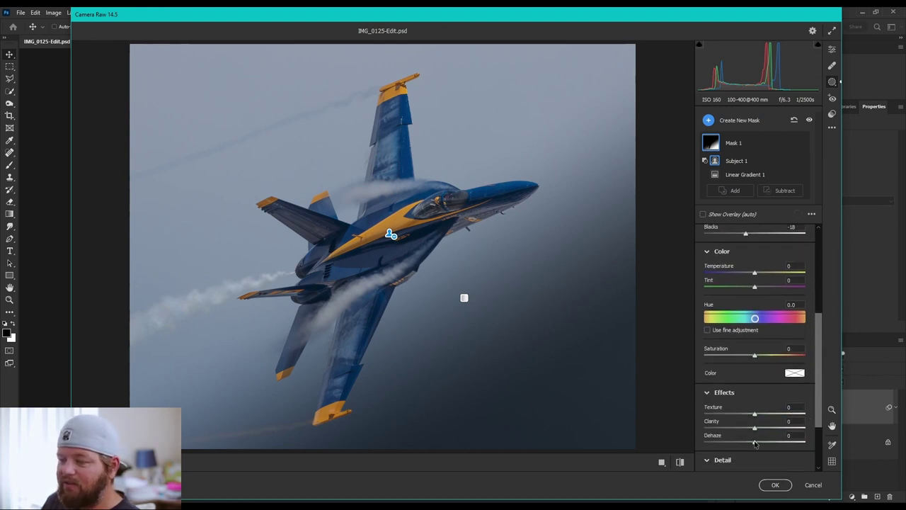
left_click_drag(754, 443, 765, 442)
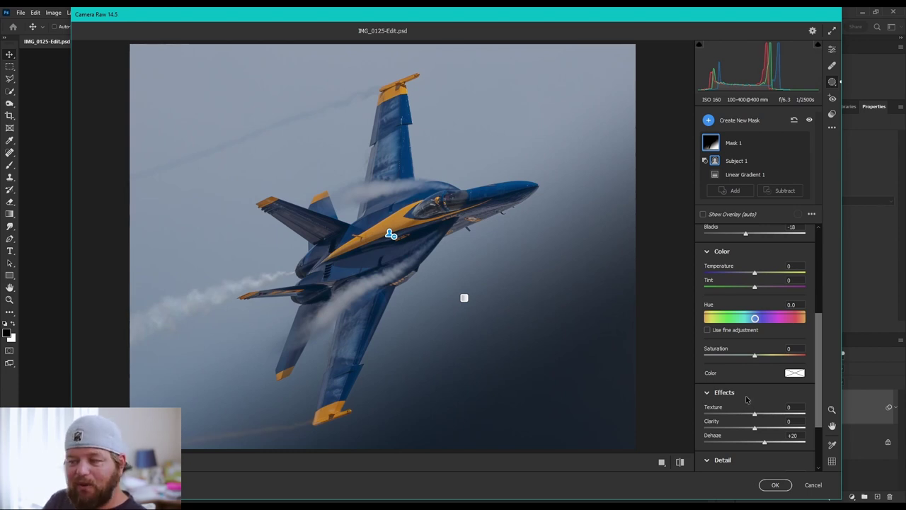
left_click_drag(754, 413, 727, 429)
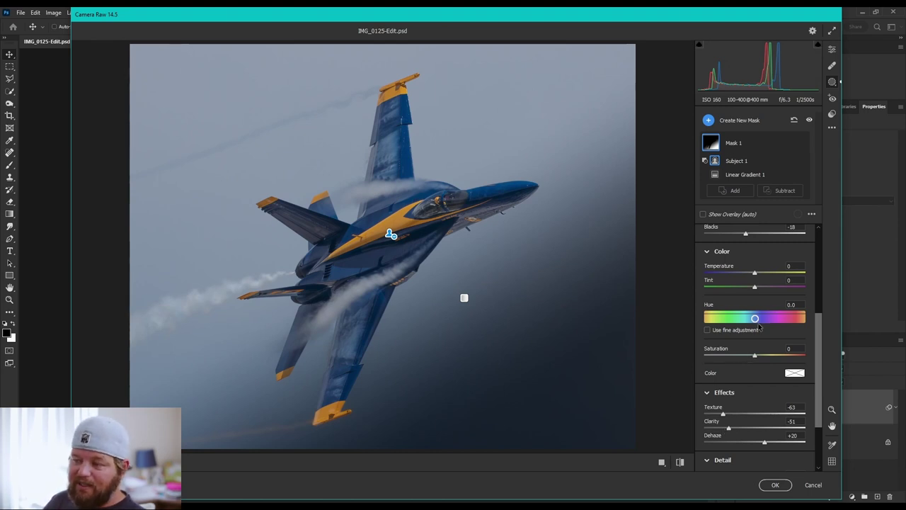
- Try Temperature, Hue and Saturation changes on the background, then reset each to zero
left_click_drag(754, 275, 785, 274)
mouse_move(770, 273)
left_mouse_down()
mouse_move(787, 274)
mouse_move(733, 274)
mouse_move(753, 275)
left_mouse_up()
double_click(753, 274)
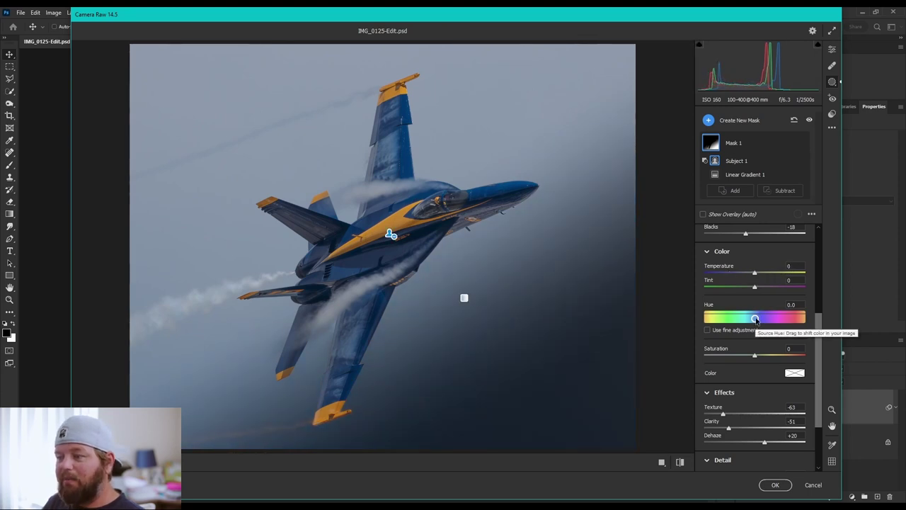
mouse_move(754, 318)
left_mouse_down()
mouse_move(740, 318)
mouse_move(782, 319)
mouse_move(750, 319)
left_mouse_up()
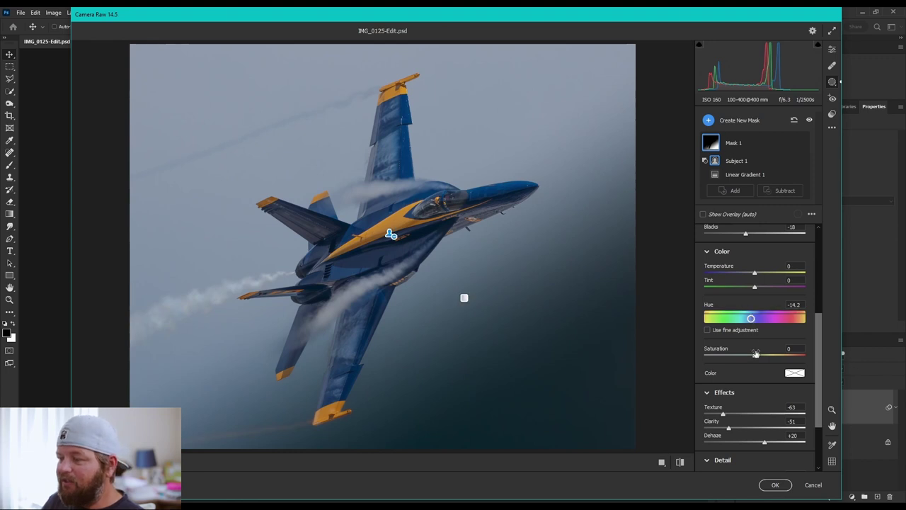
left_click_drag(754, 355, 715, 358)
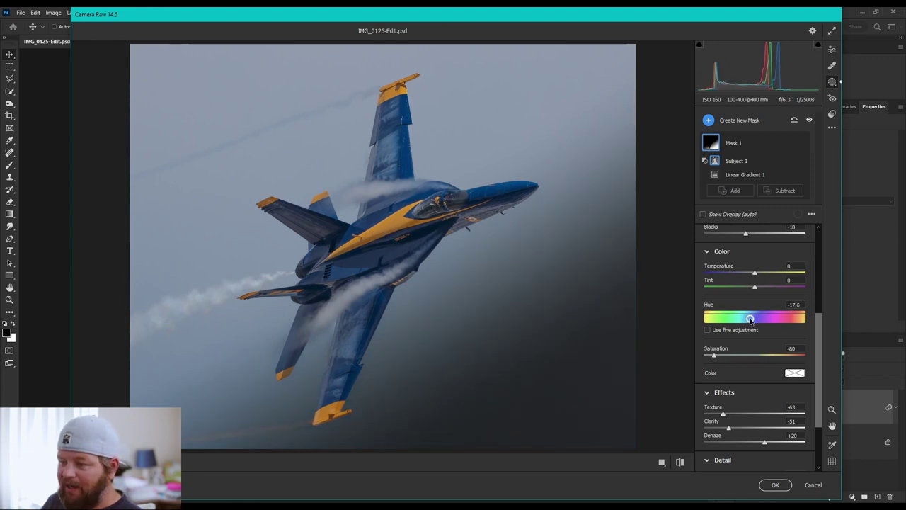
double_click(751, 318)
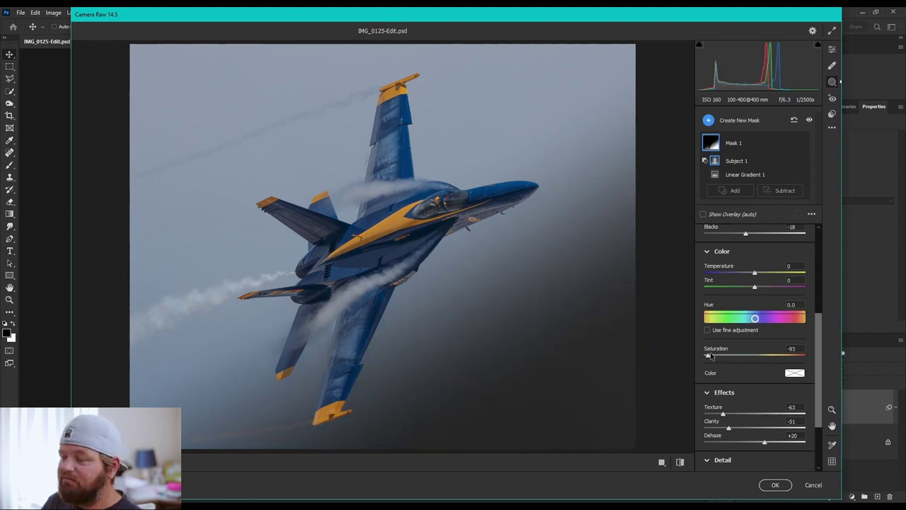
left_click_drag(714, 357, 748, 357)
double_click(748, 357)
left_click_drag(821, 358, 821, 337)
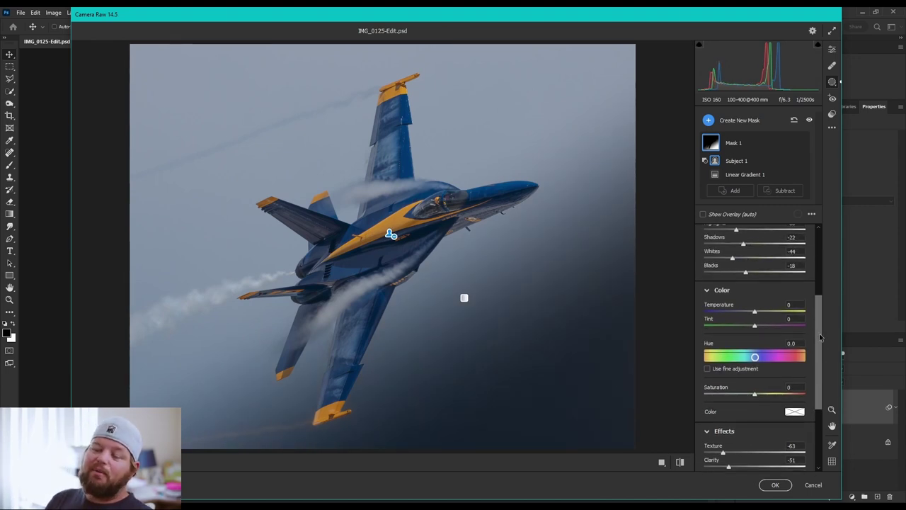